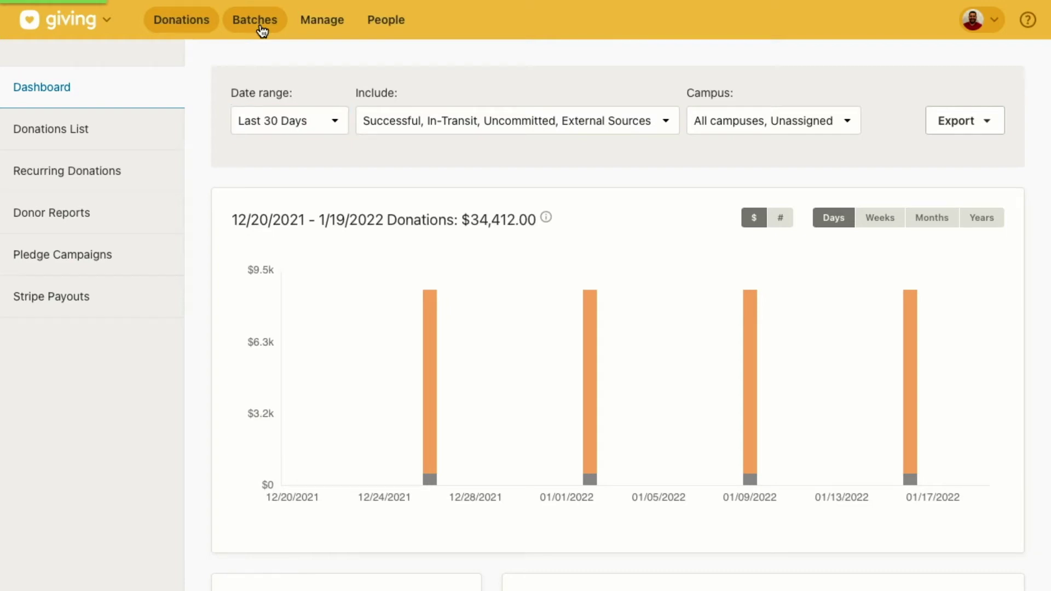
Go from the donations dashboard to the Batches page
left_click(261, 26)
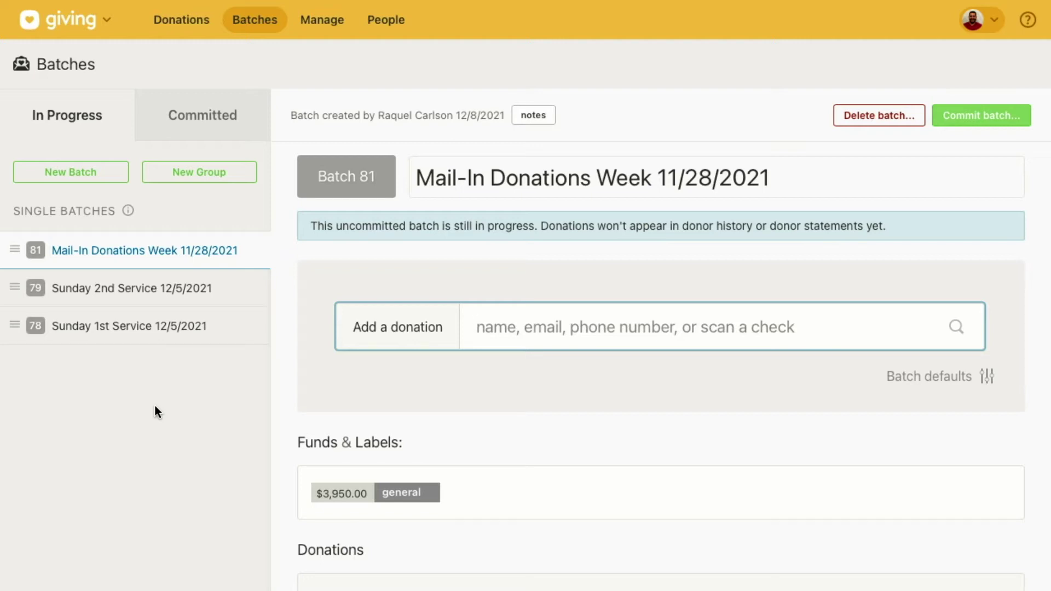
Create a batch group named 'Sunday, January 16' and add a new batch to it
left_click(193, 176)
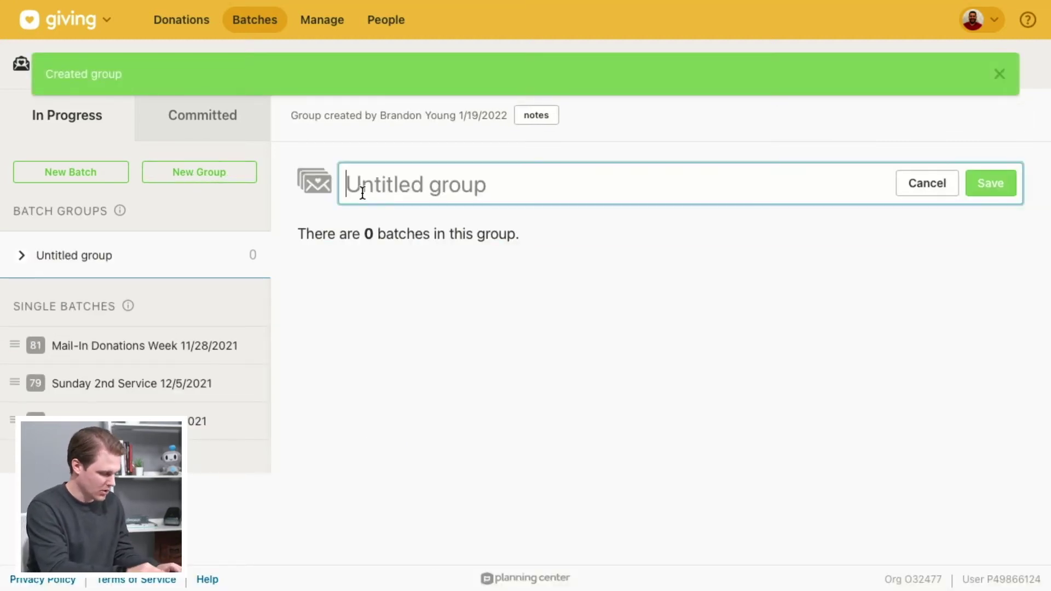
type("Sunday")
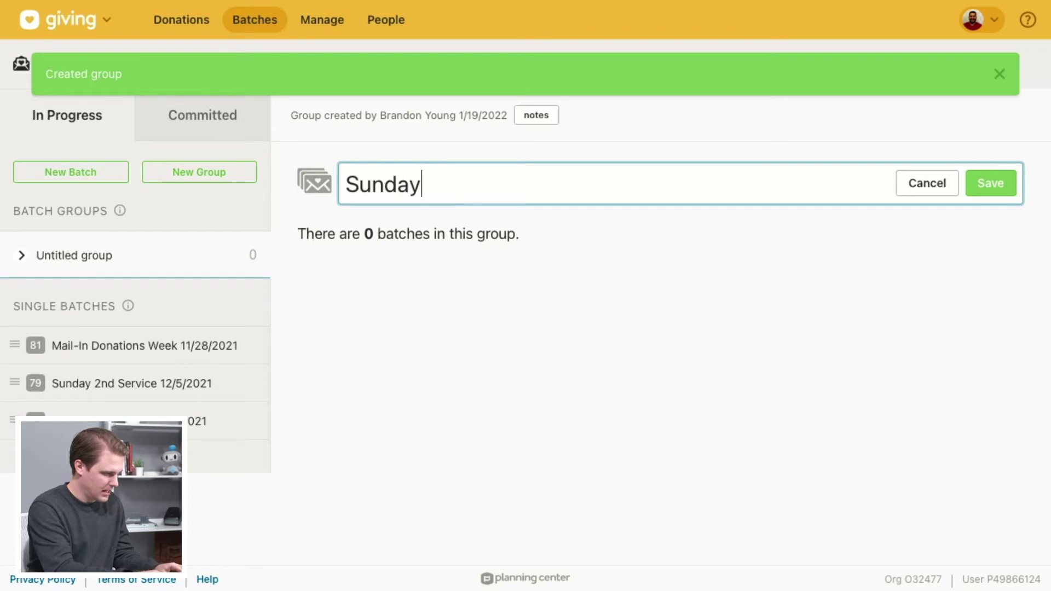
key("BackSpace")
type(",")
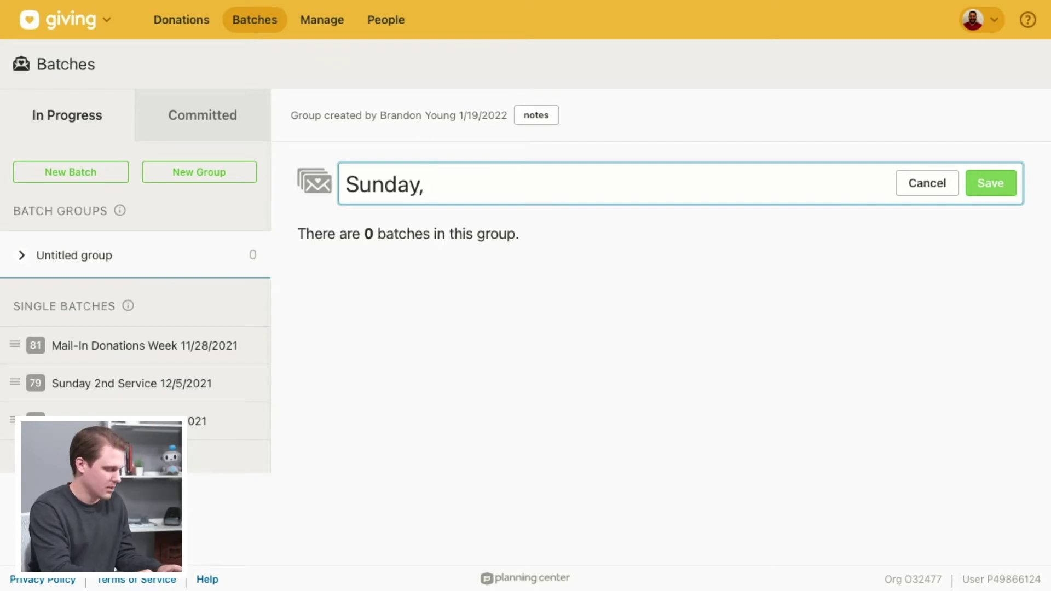
type("16")
key("BackSpace")
key("BackSpace")
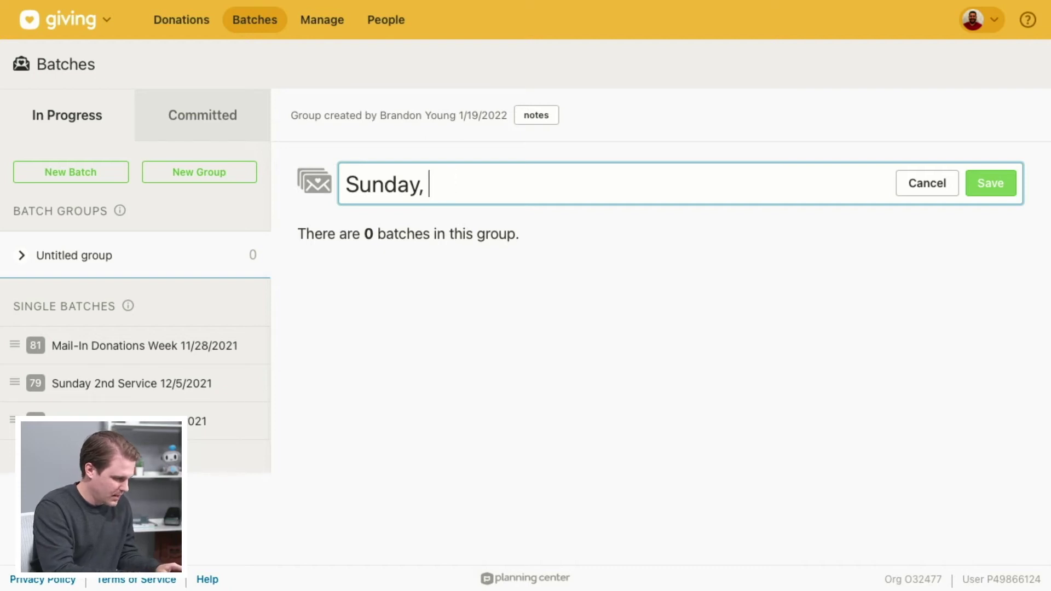
type("January 16")
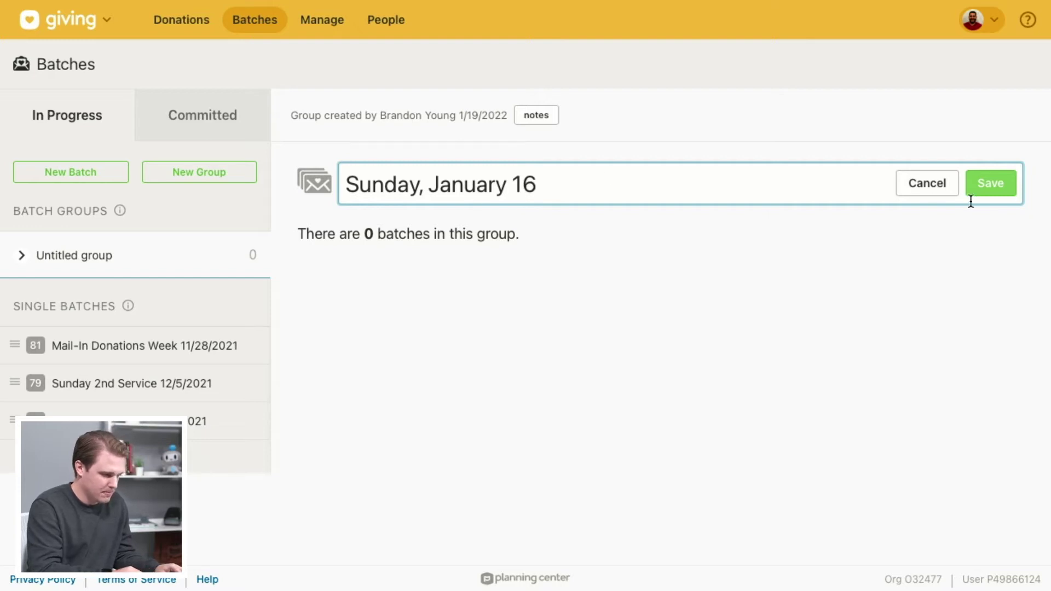
left_click(993, 189)
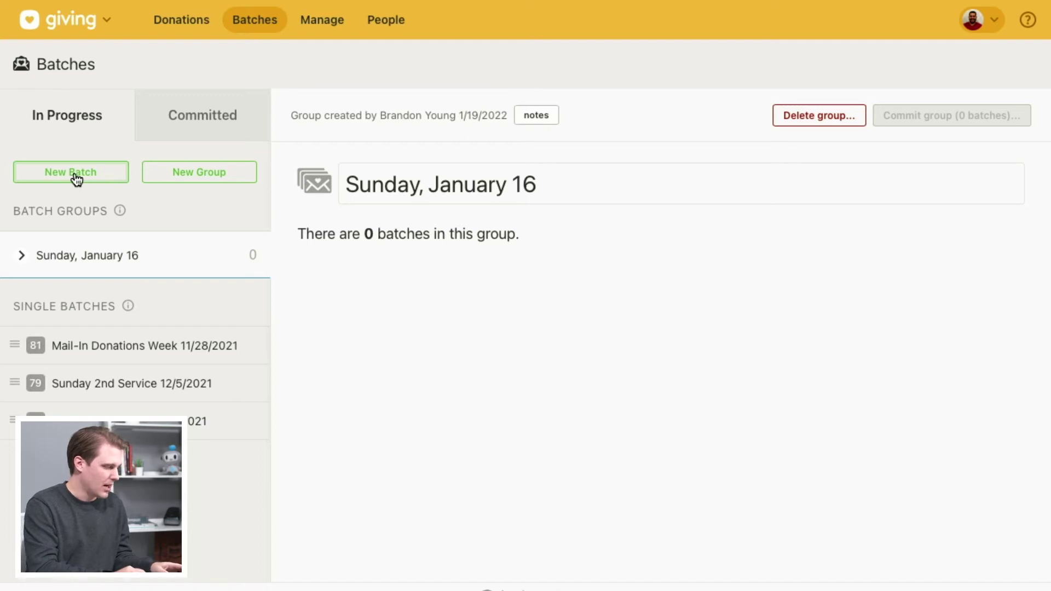
left_click(77, 177)
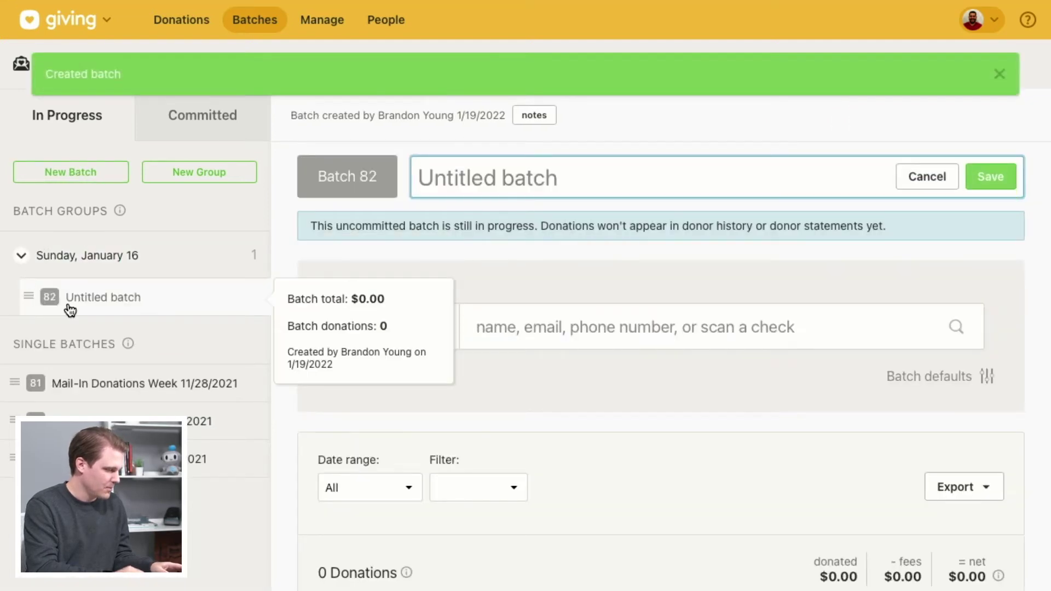
Name the first batch 'Cash'
left_click(440, 189)
type("Cash")
left_click(994, 175)
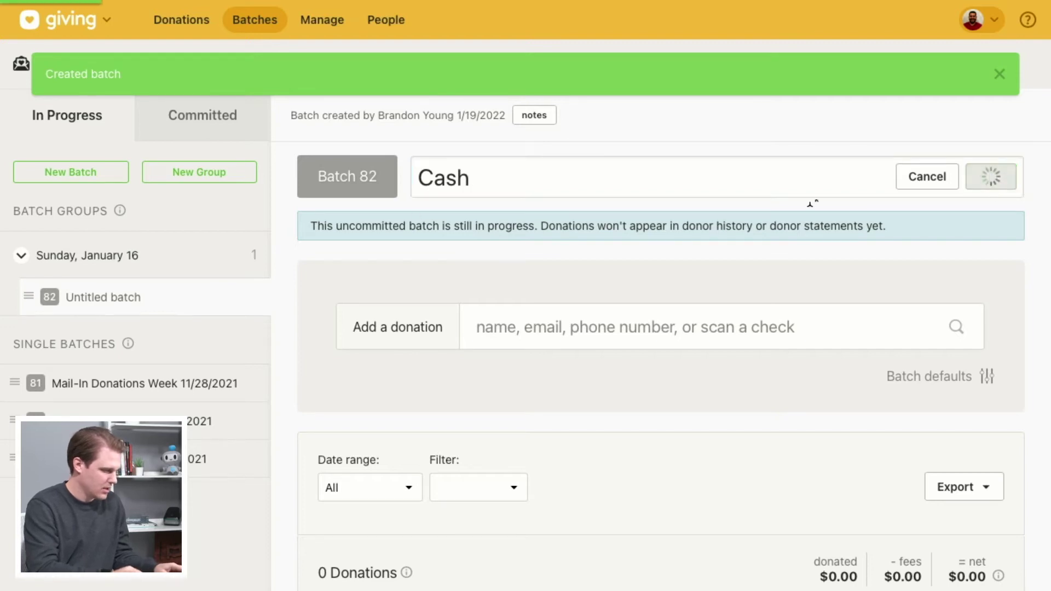
Add a second batch named 'Checks', then open the Cash batch
left_click(76, 181)
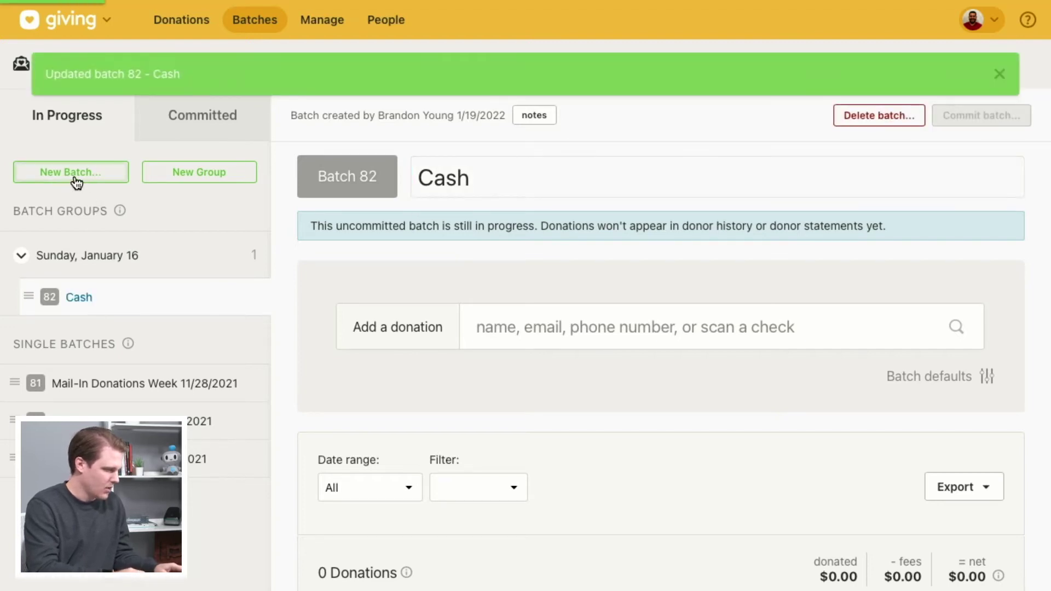
left_click(471, 180)
type("Checks")
left_click(988, 173)
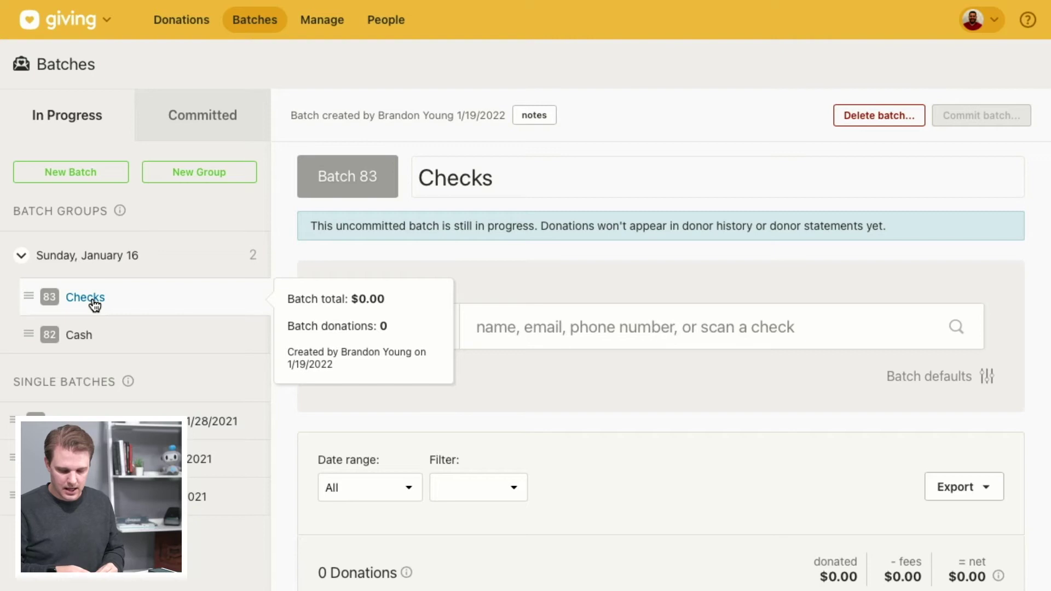
left_click(95, 339)
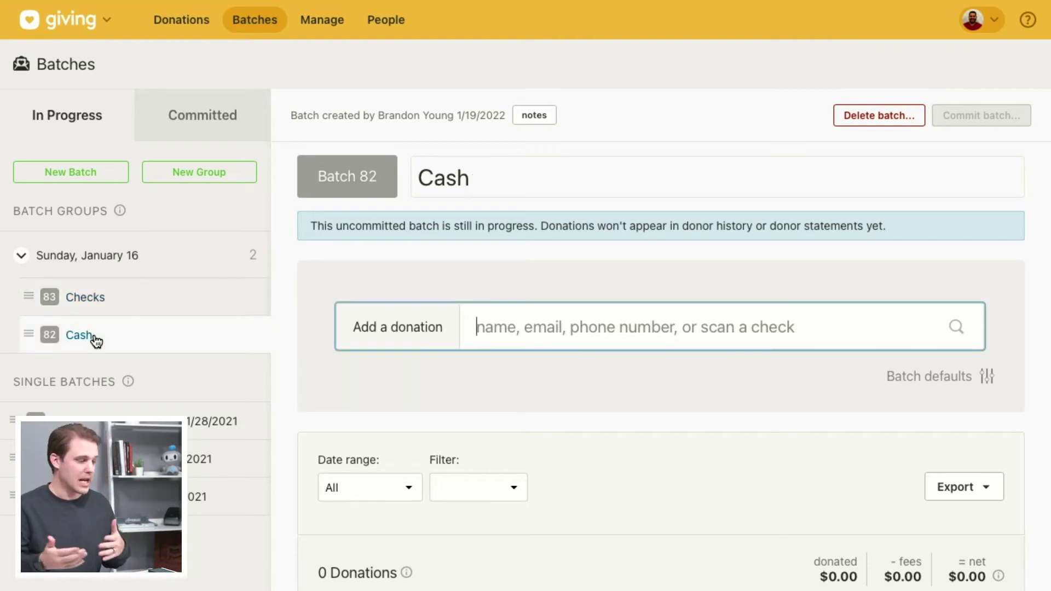
Start a $50 donation to the General fund from the searched donor
type("Ashley")
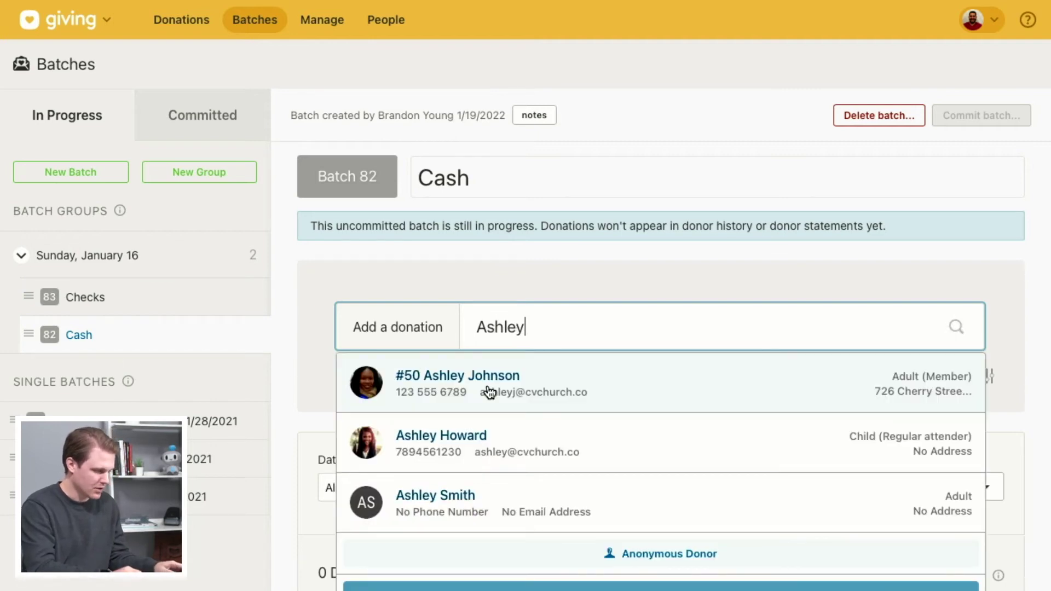
left_click(520, 380)
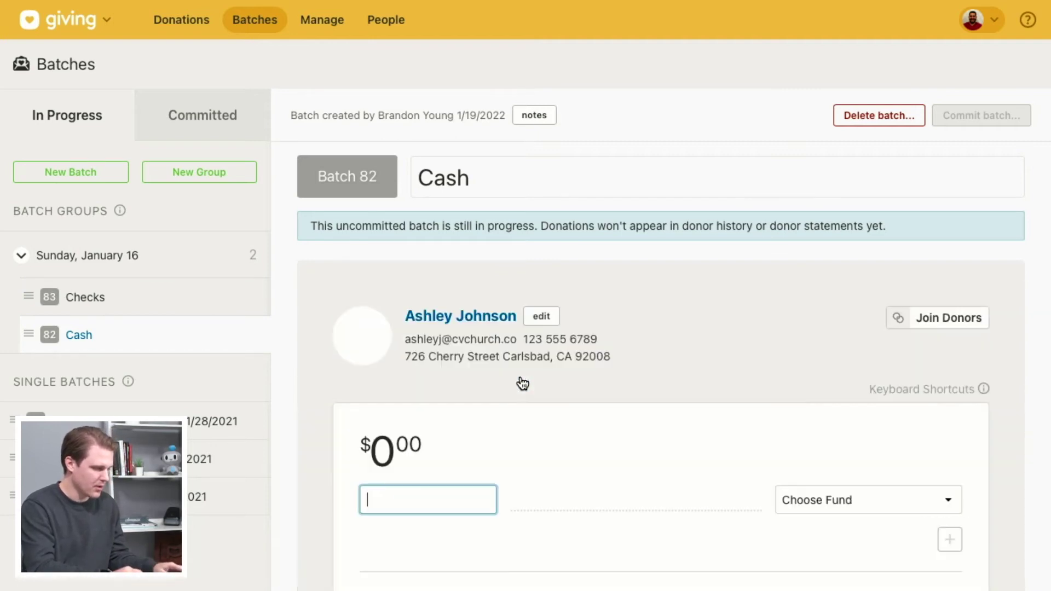
scroll(692, 360, "down", 4)
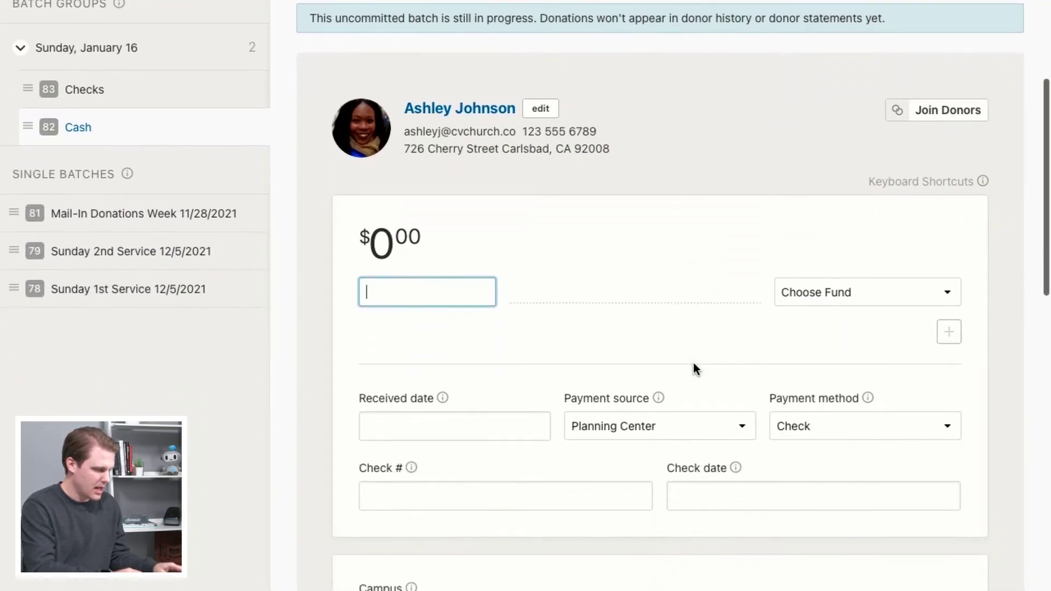
type("50")
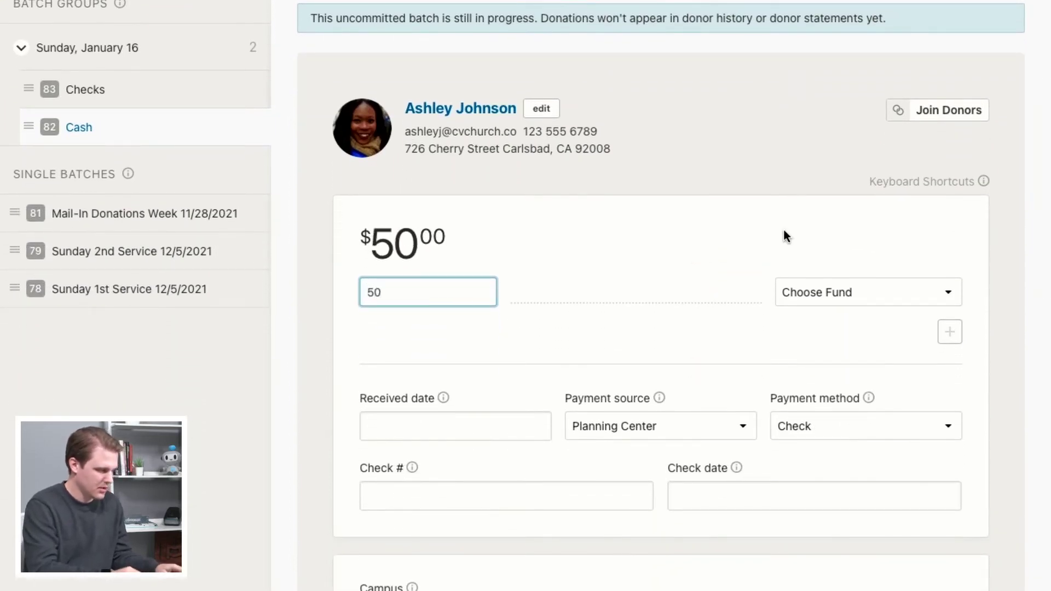
left_click(823, 290)
left_click(821, 302)
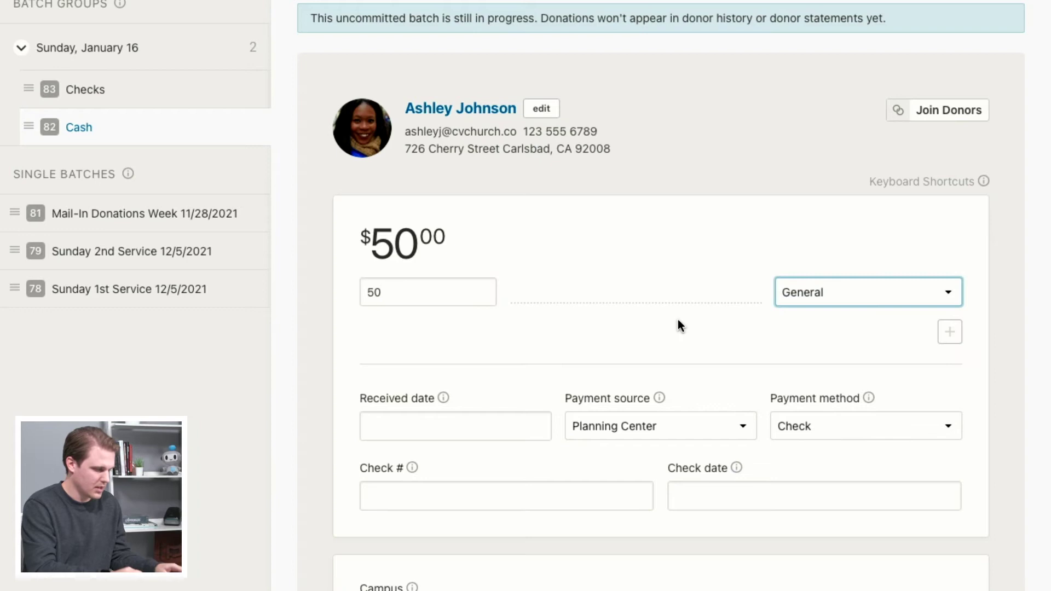
scroll(678, 320, "down", 1)
Set received date 1/16/2022 and payment method Cash, then save the donation
left_click(463, 350)
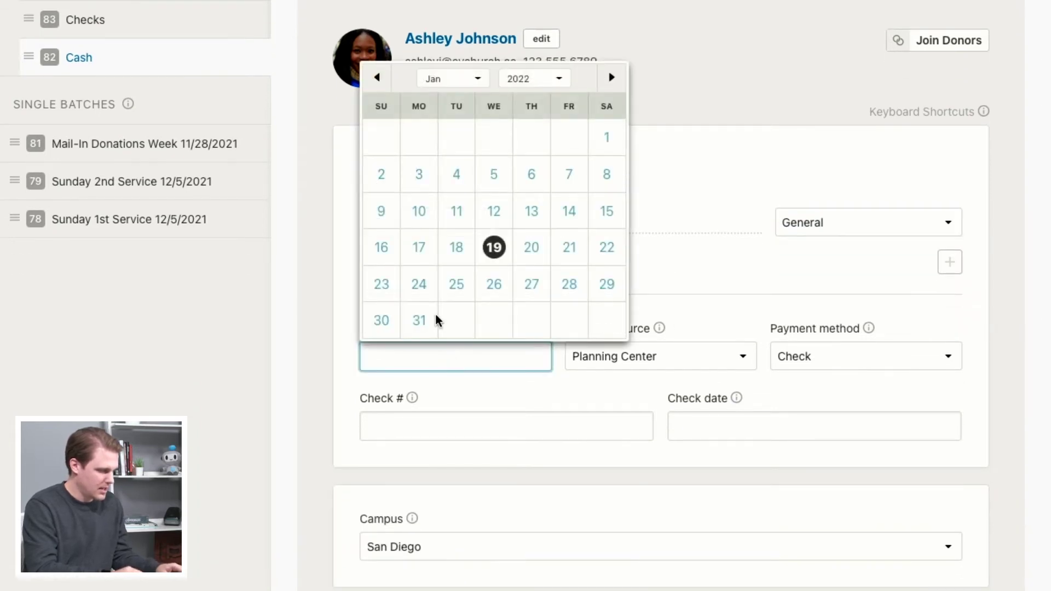
left_click(381, 249)
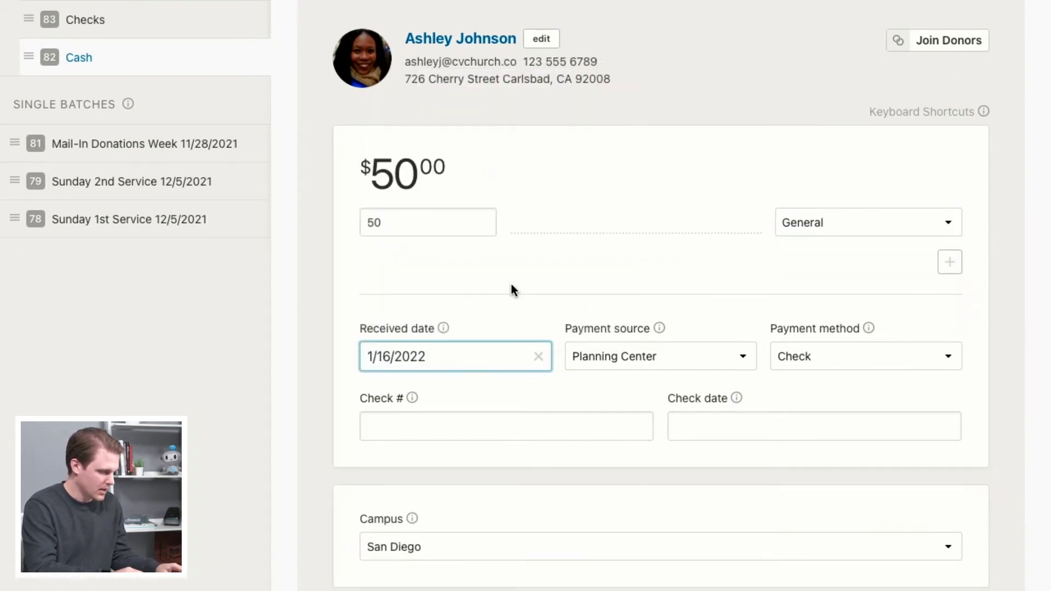
left_click(819, 354)
left_click(810, 369)
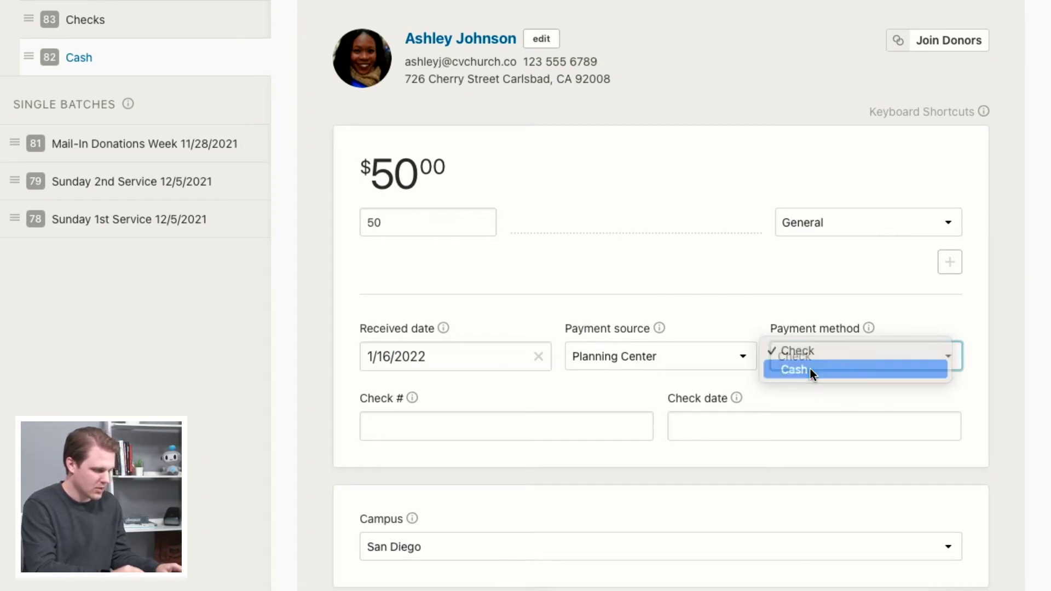
scroll(809, 371, "down", 3)
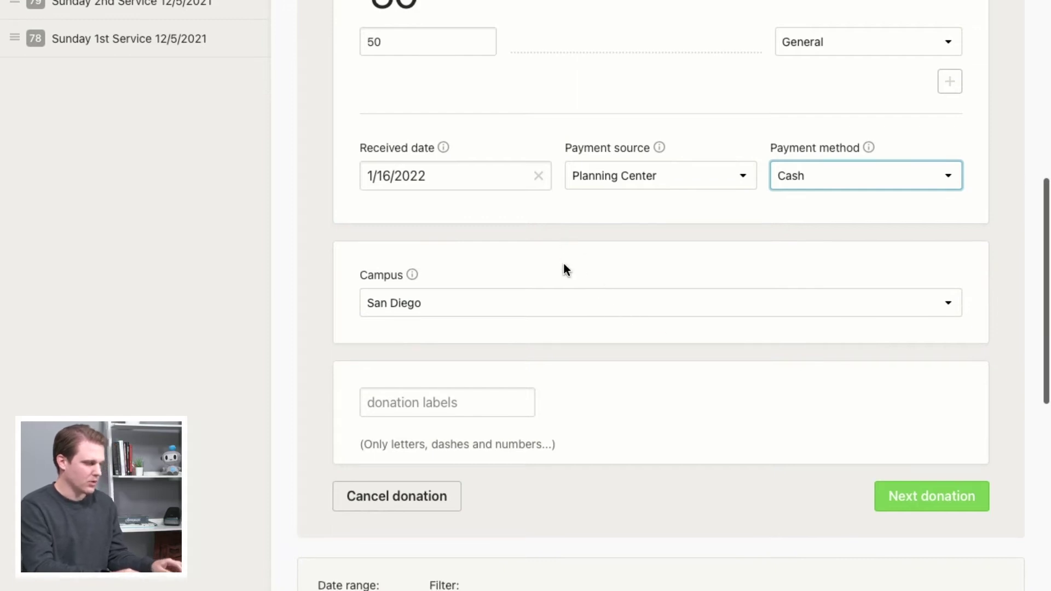
scroll(563, 265, "up", 3)
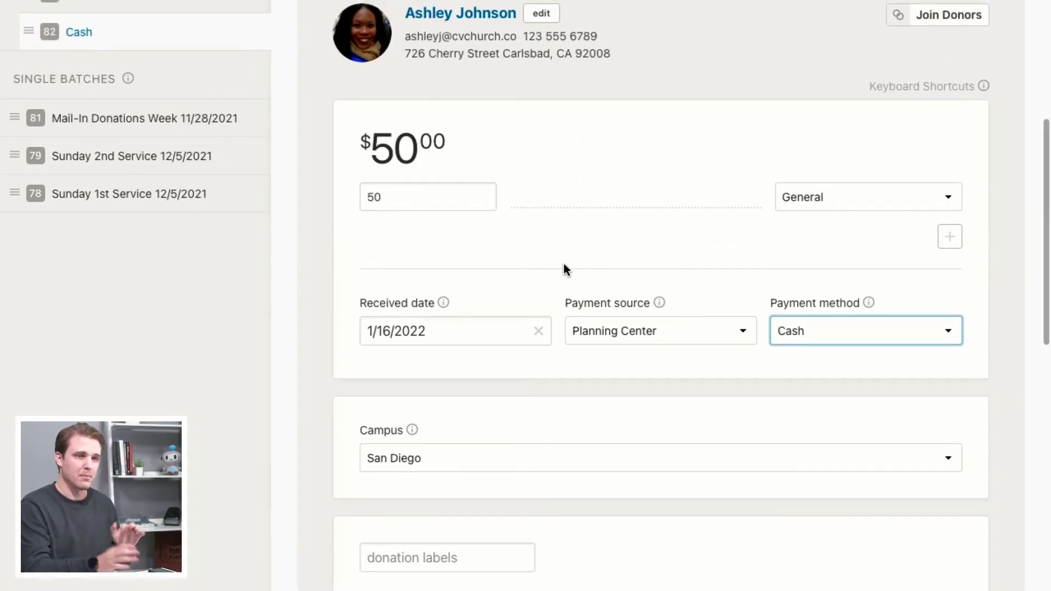
scroll(564, 265, "down", 3)
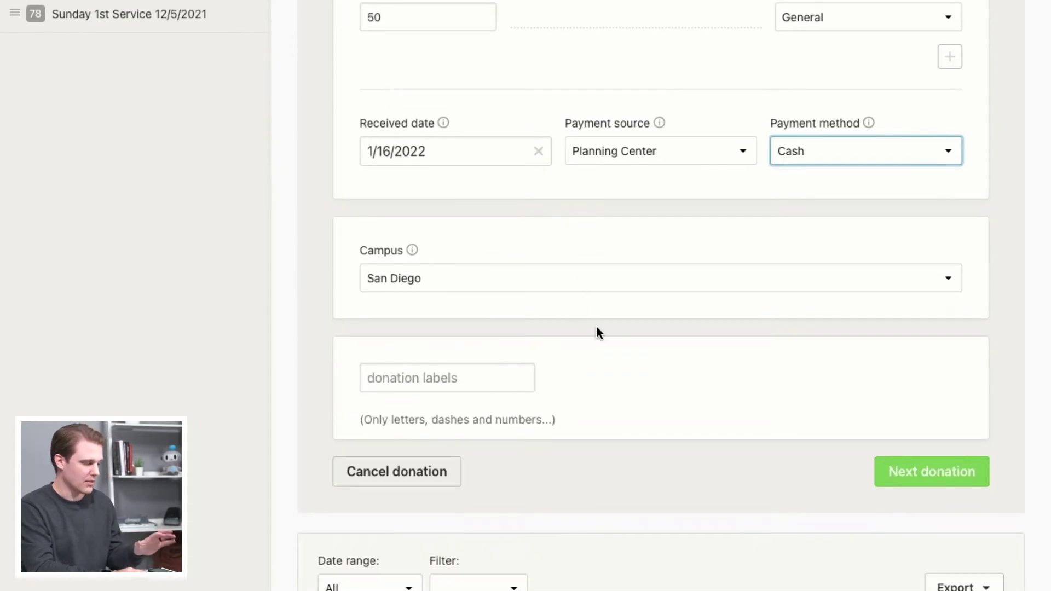
scroll(643, 357, "down", 1)
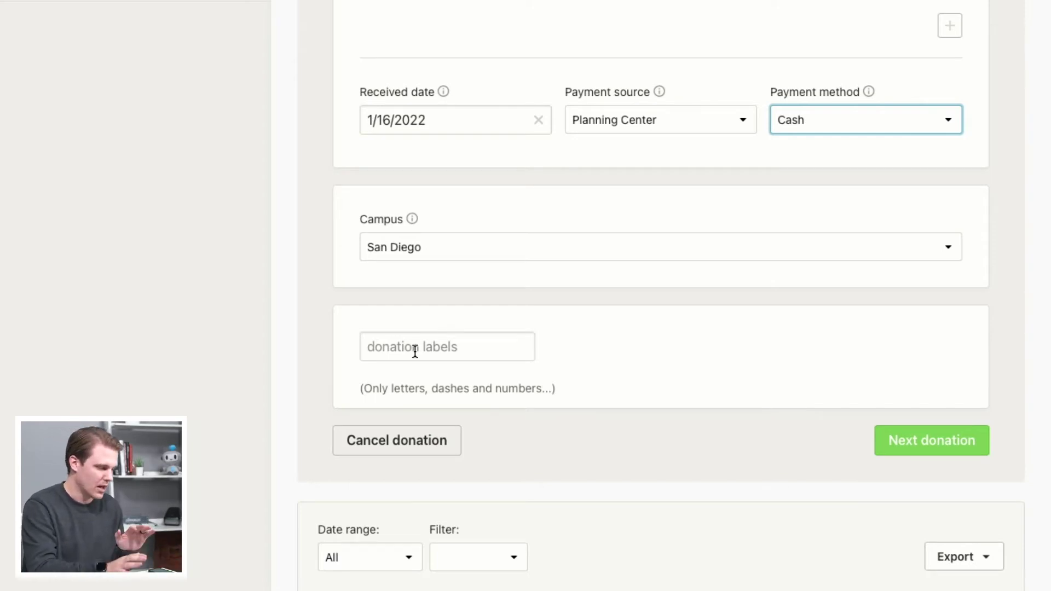
left_click(923, 443)
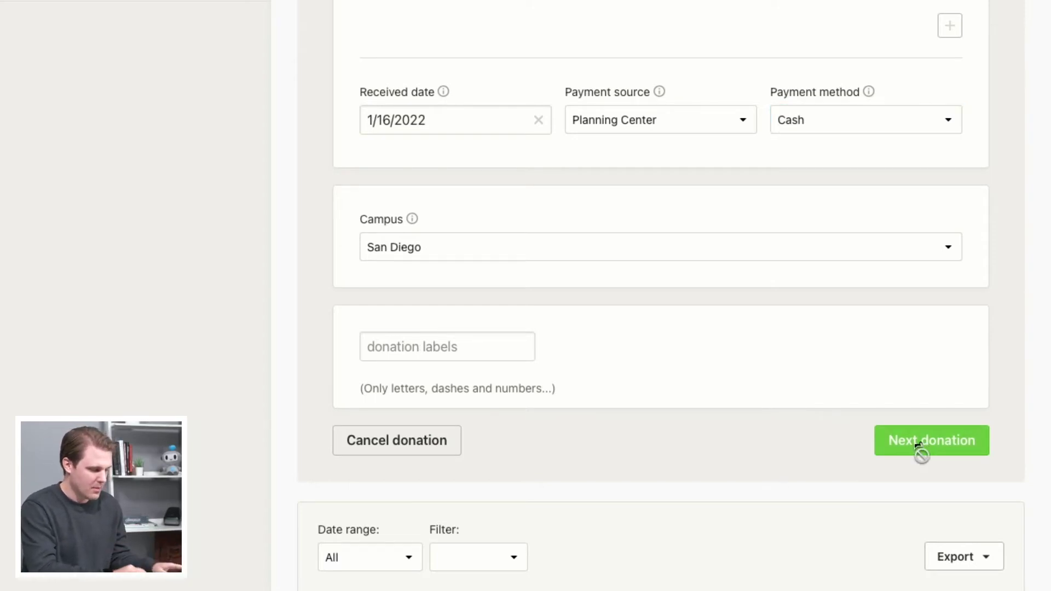
scroll(746, 373, "down", 5)
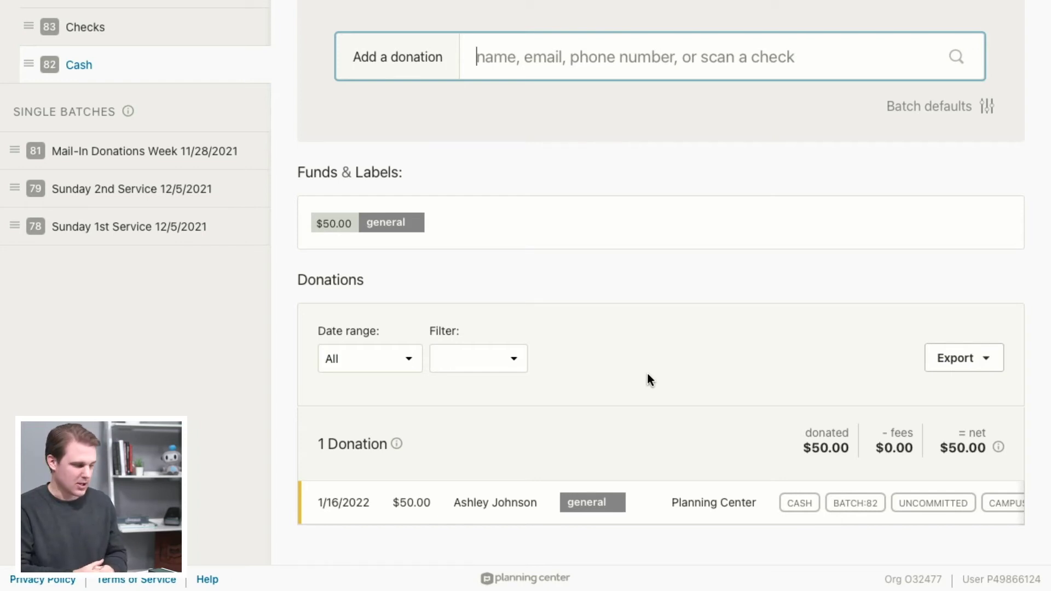
scroll(646, 378, "up", 4)
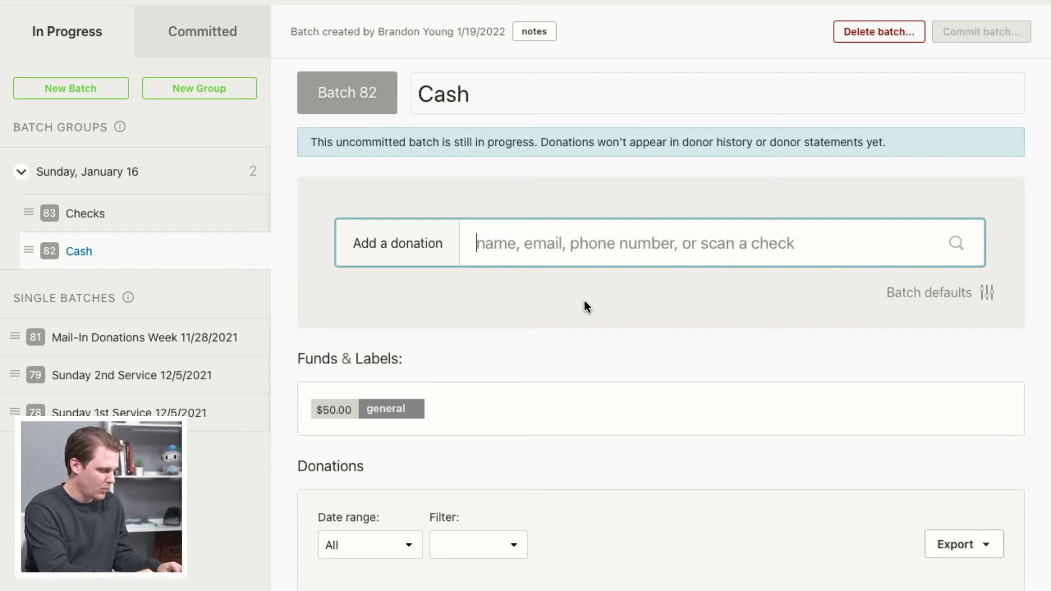
Start a $100 donation to the General fund from Anonymous Donor
type("anon")
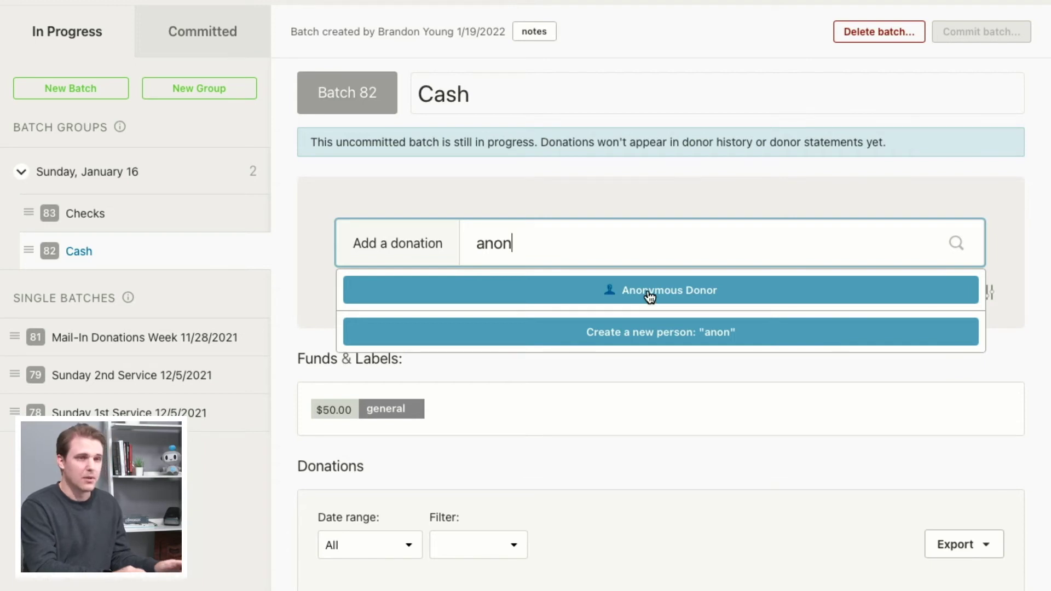
left_click(650, 296)
scroll(598, 353, "down", 3)
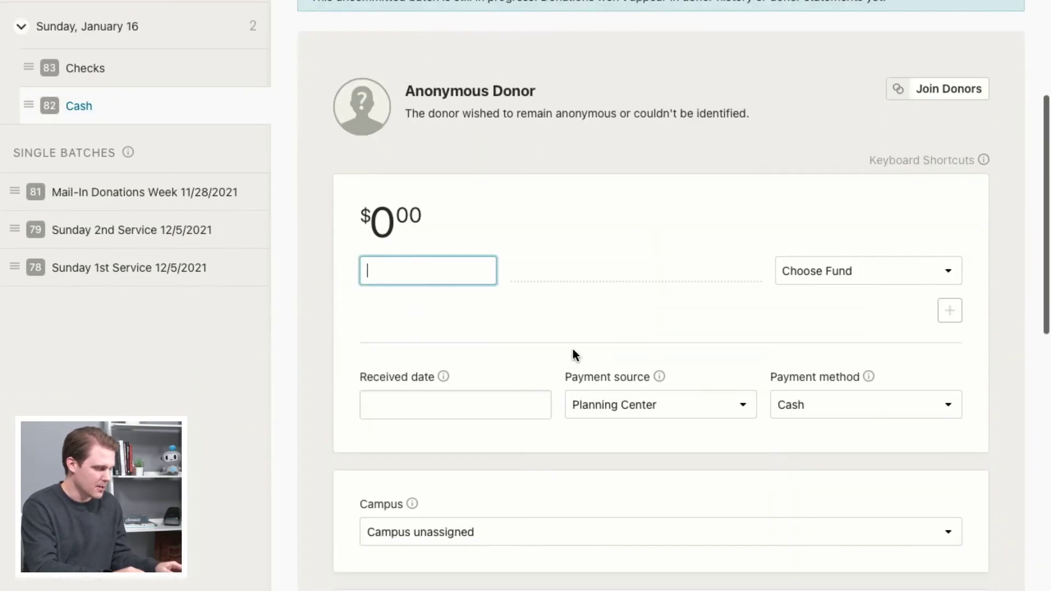
type("100")
left_click(849, 272)
left_click(846, 284)
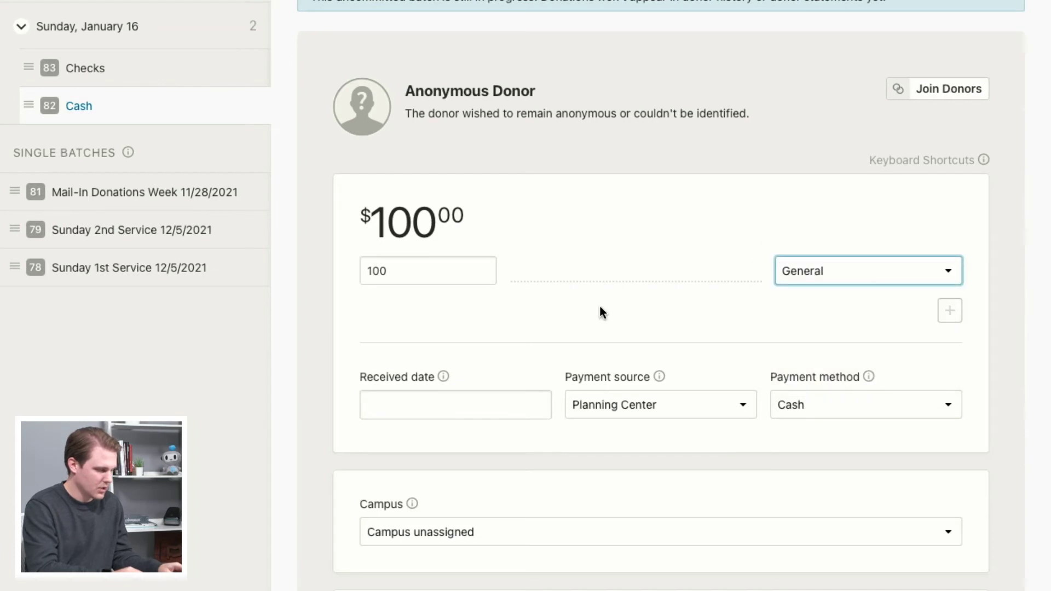
Set the received date to 1/16/2022 and save the anonymous donation
left_click(429, 405)
left_click(383, 298)
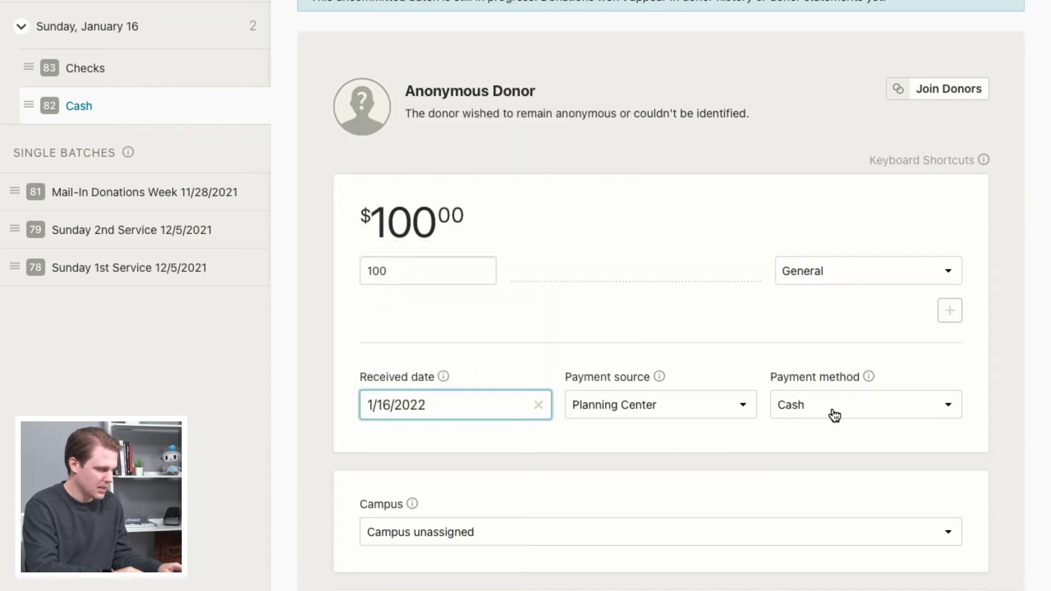
scroll(776, 458, "down", 5)
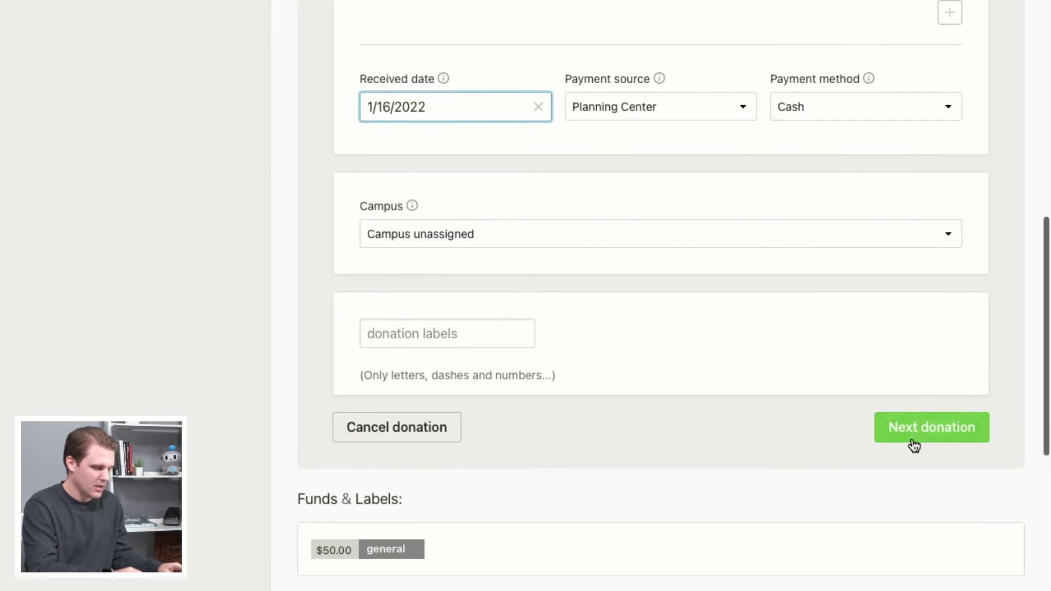
left_click(921, 437)
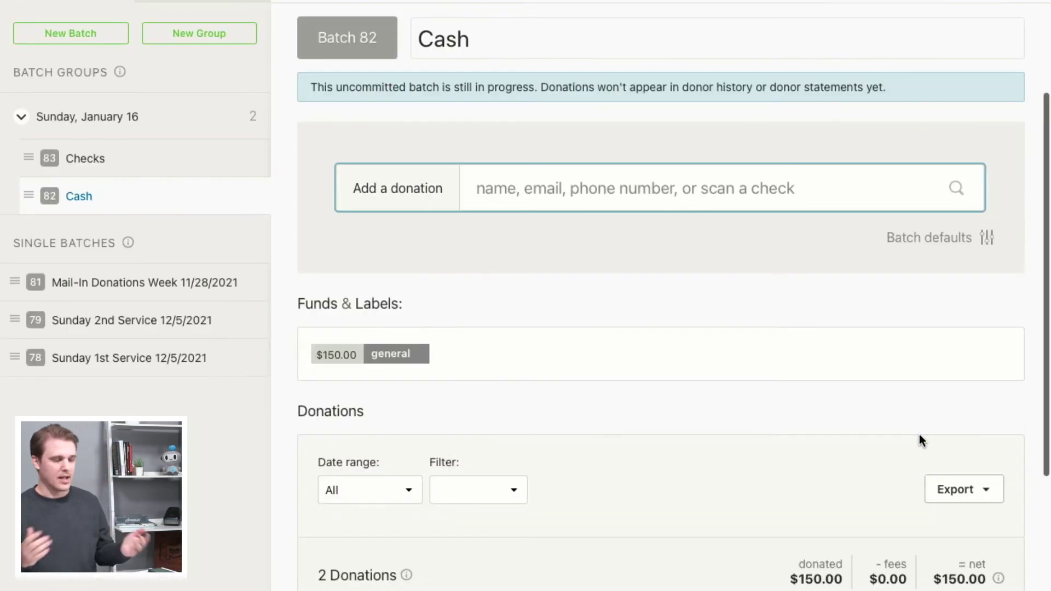